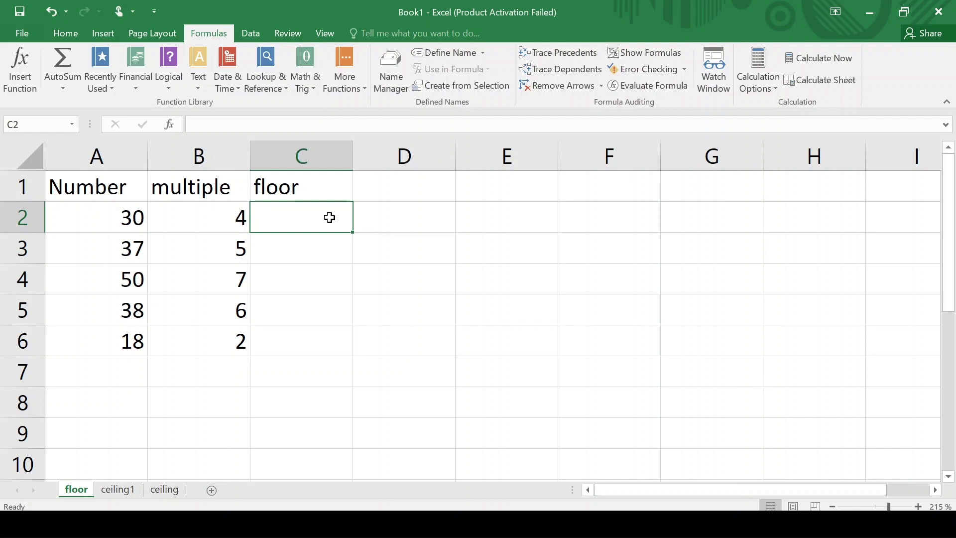
- Check the Number in A2 and the multiple in B2, then select C2 on the floor sheet
left_click(87, 211)
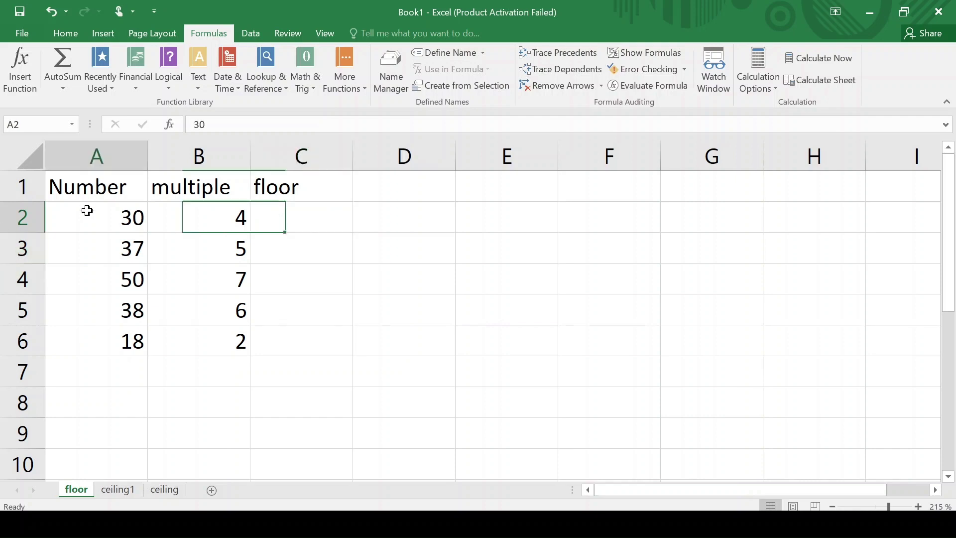
left_click(201, 222)
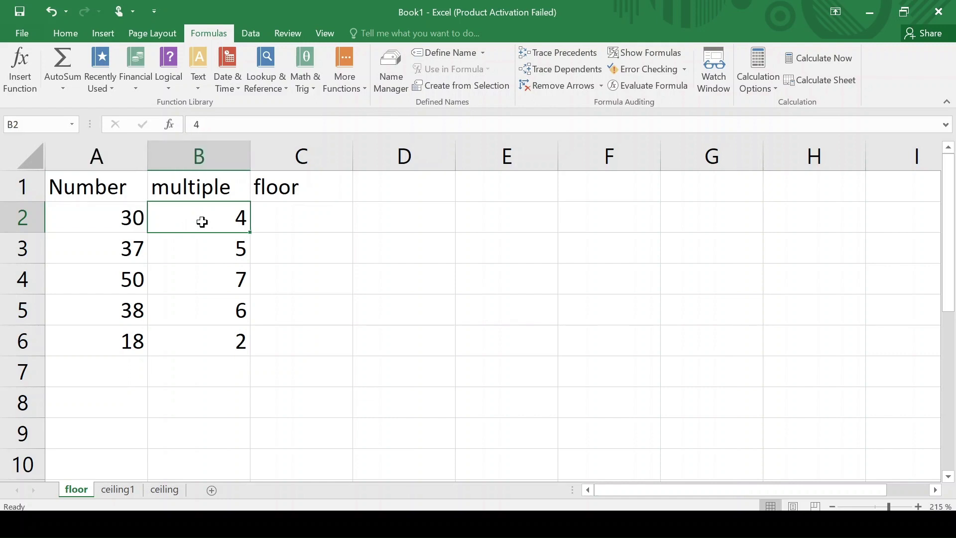
left_click(302, 219)
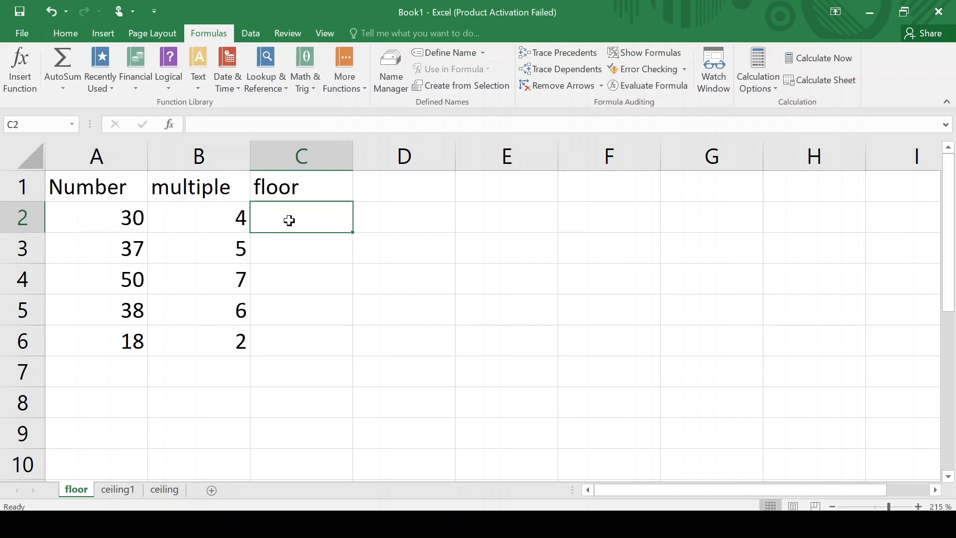
- Enter =FLOOR(A2,B2) in C2, rounding 30 down to 28
type("=")
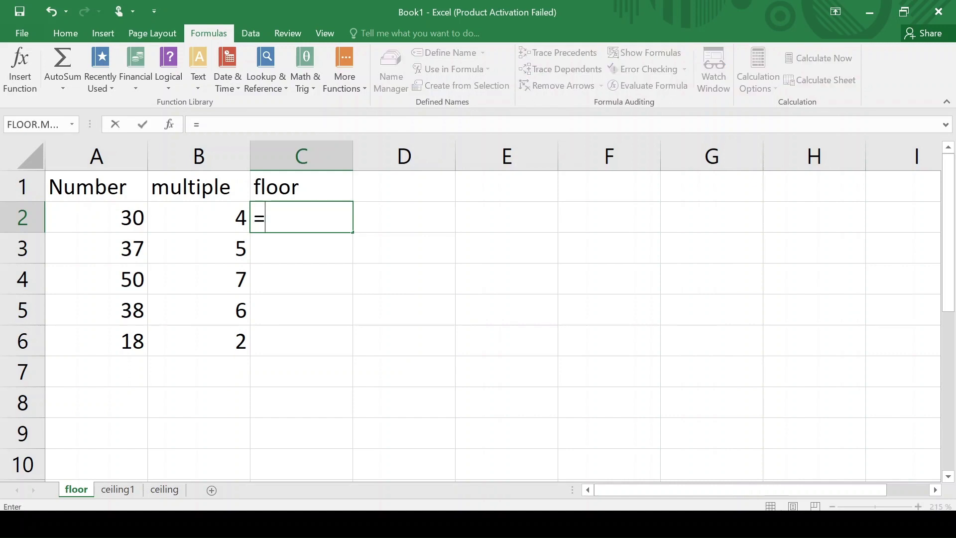
type("floor(")
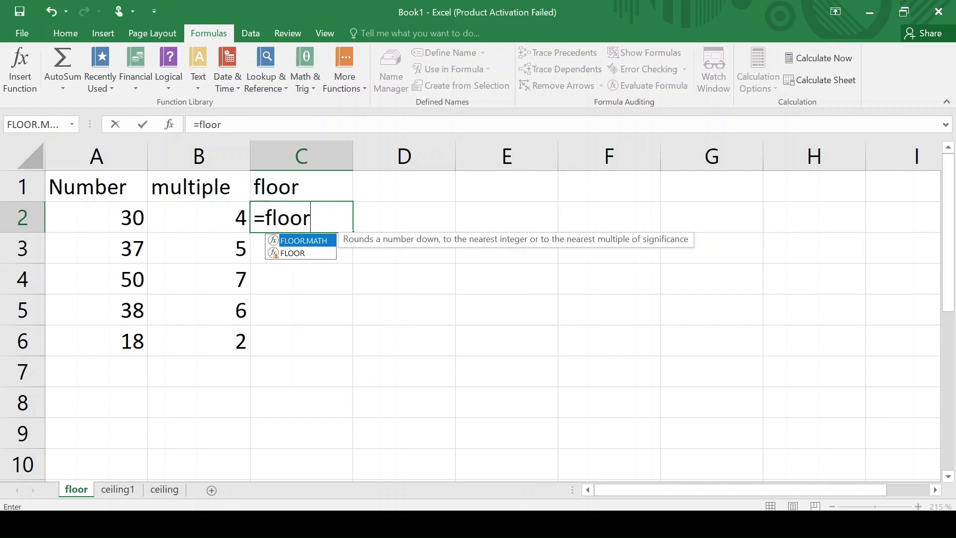
left_click(104, 215)
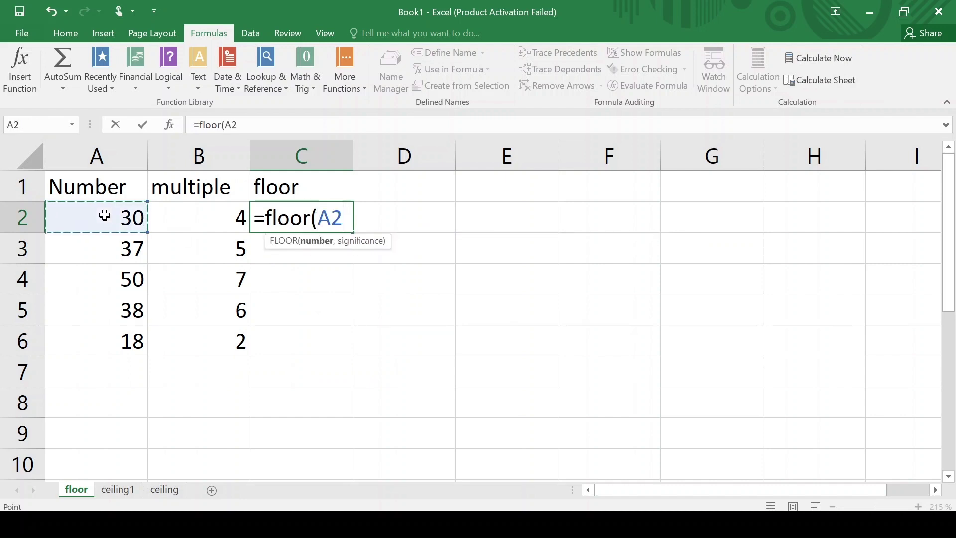
type(":A2")
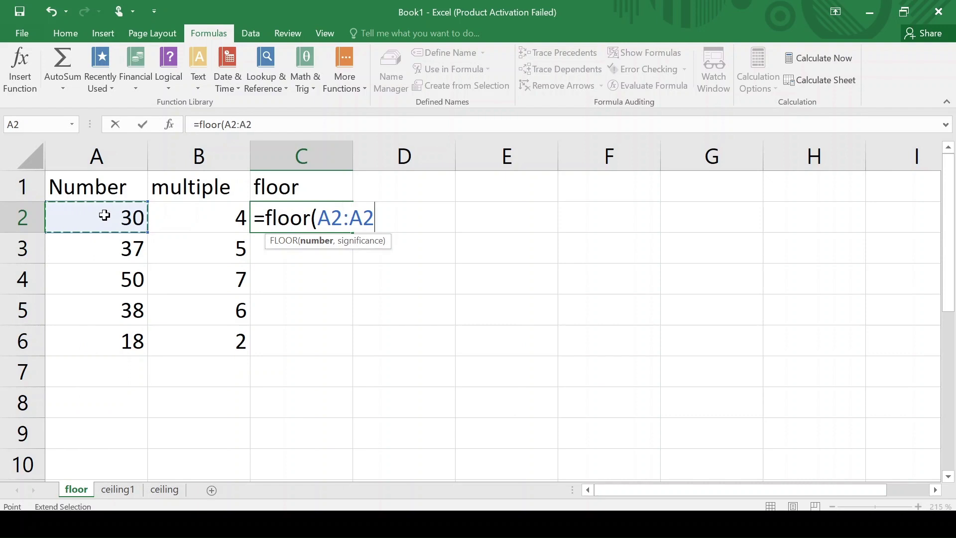
key("BackSpace")
key("BackSpace")
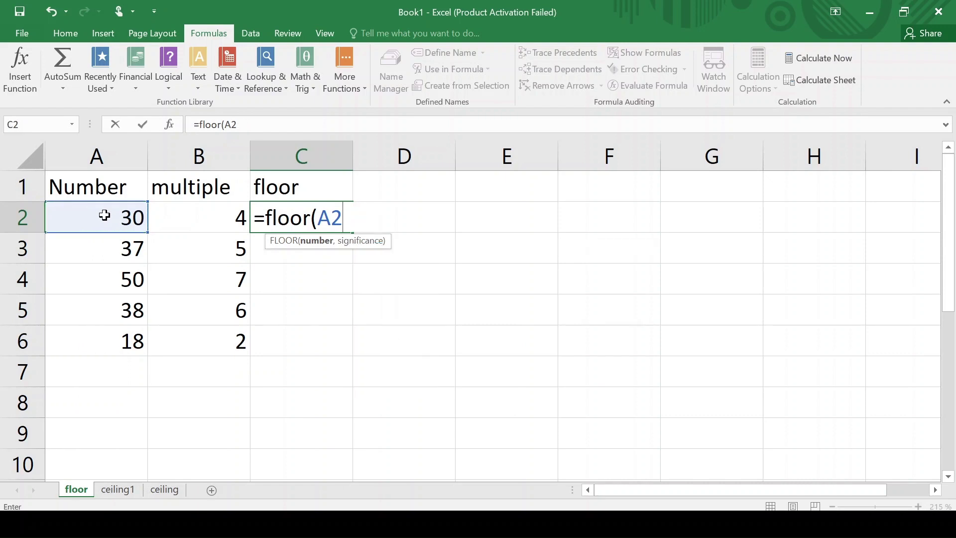
type(",")
left_click(173, 219)
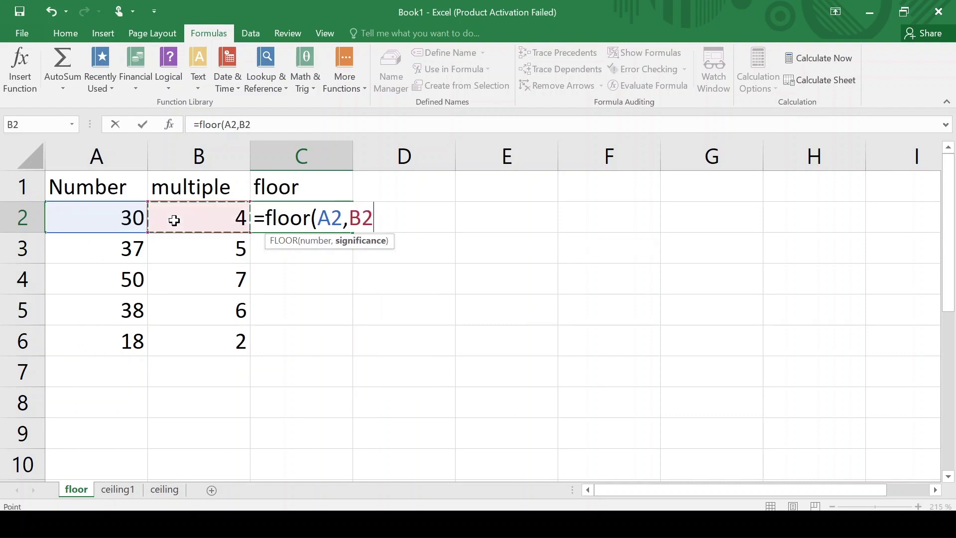
type(")")
key("Return")
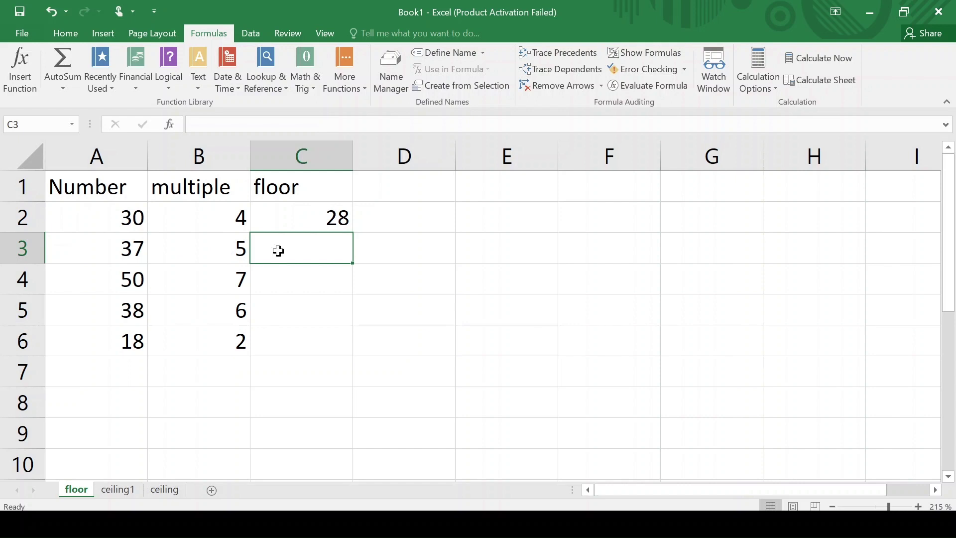
- Enter =FLOOR(A3,B3) in C3, rounding 37 down to a multiple of 5, giving 35
type("=")
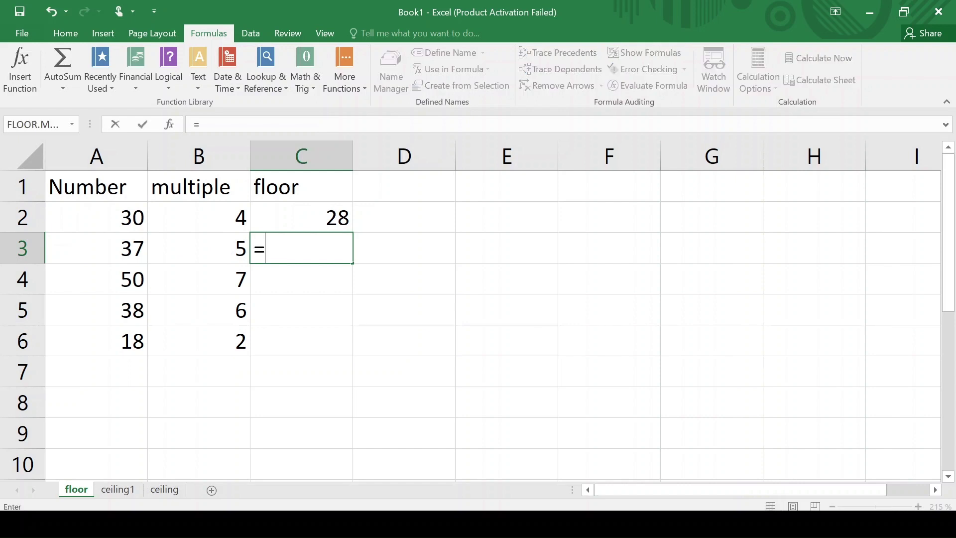
type("floor(")
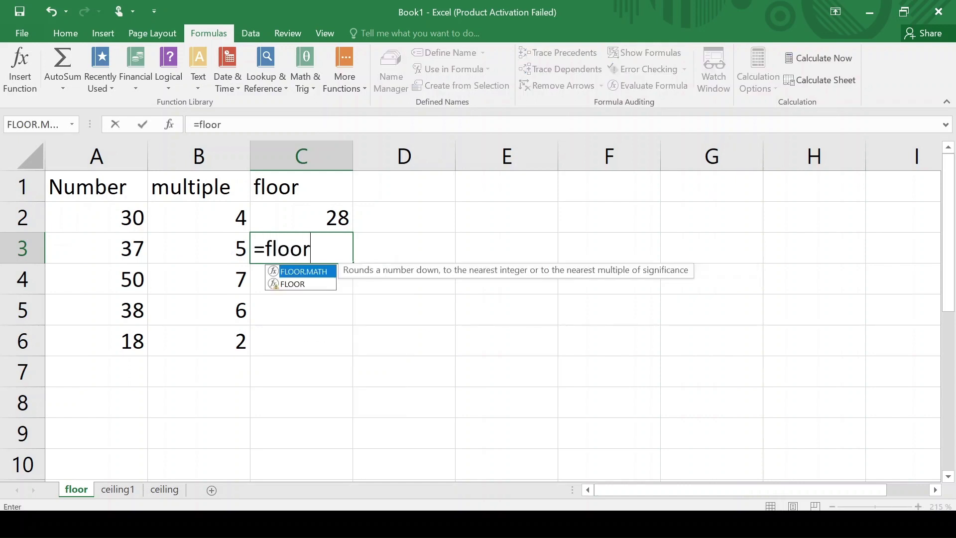
left_click(118, 248)
type(",")
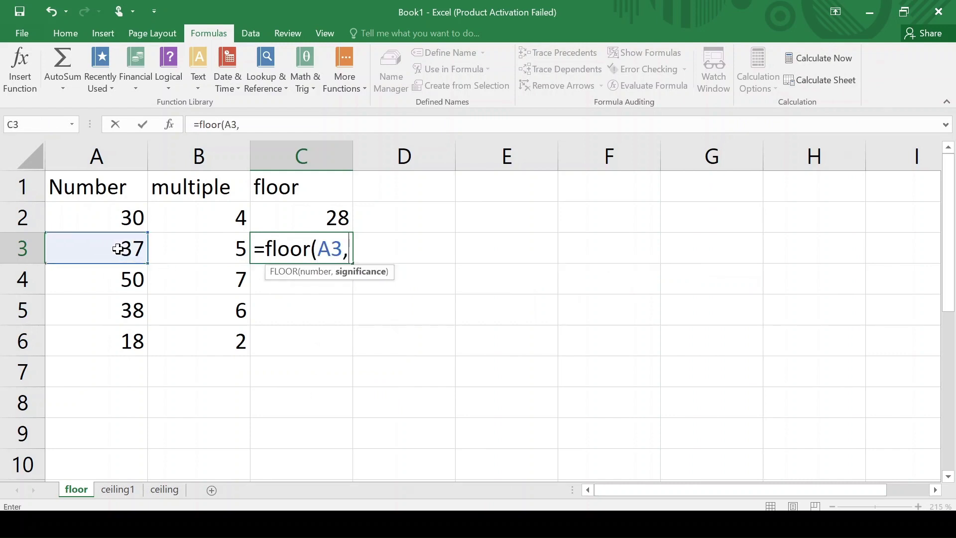
left_click(229, 251)
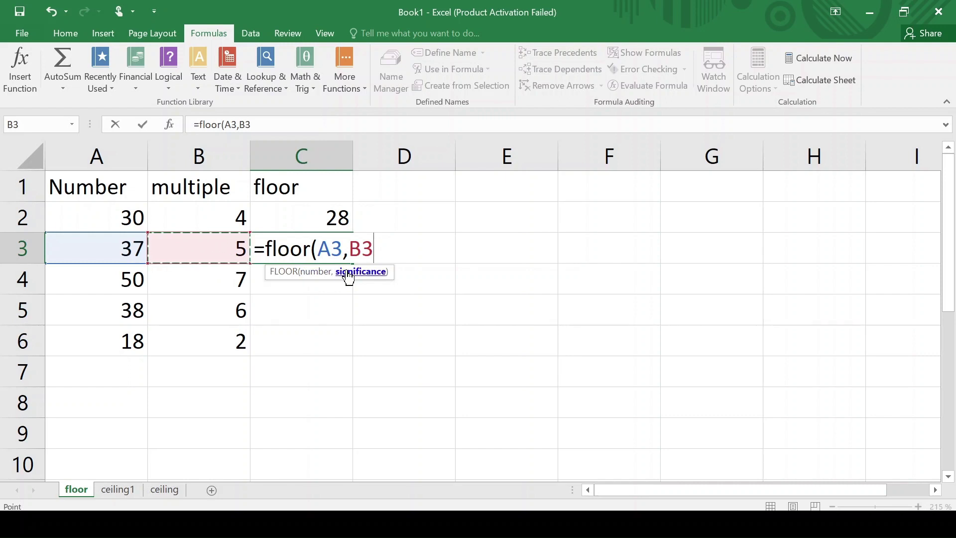
type(")")
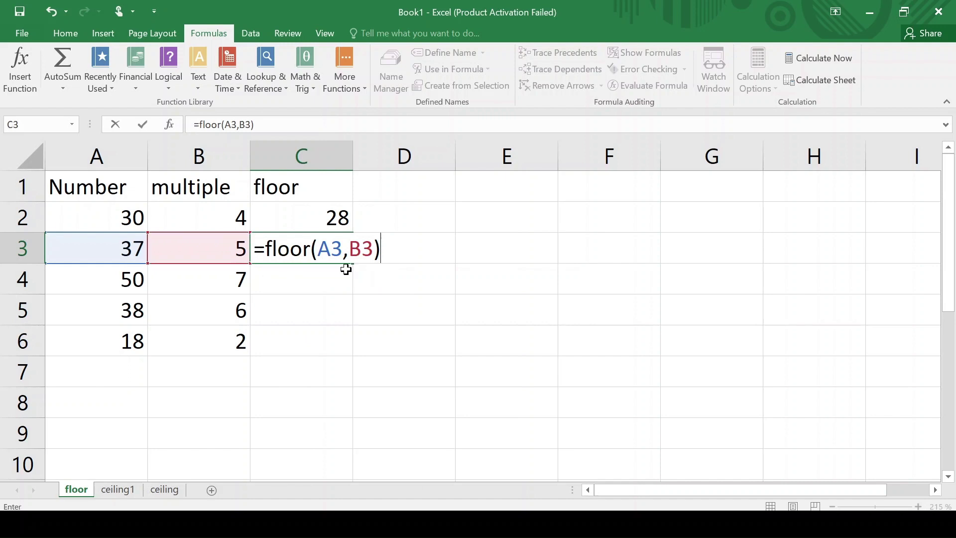
key("Return")
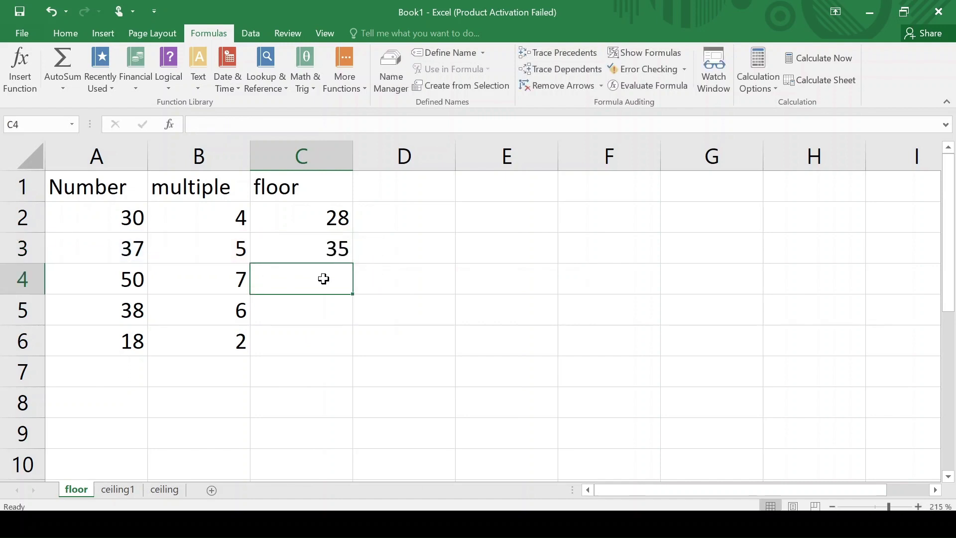
- Enter =FLOOR(A4,B4) in C4, rounding 50 down to a multiple of 7, giving 49
left_click(116, 284)
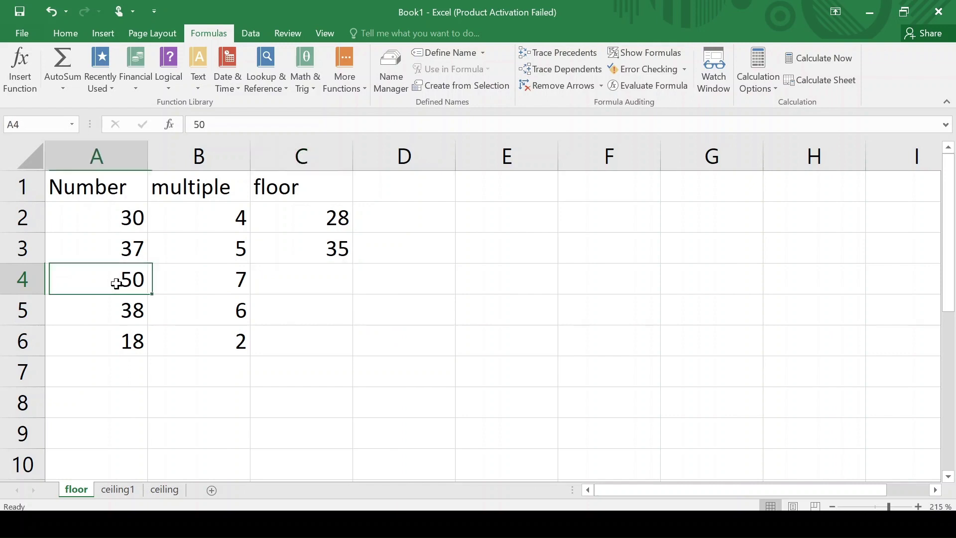
left_click(213, 280)
left_click(327, 277)
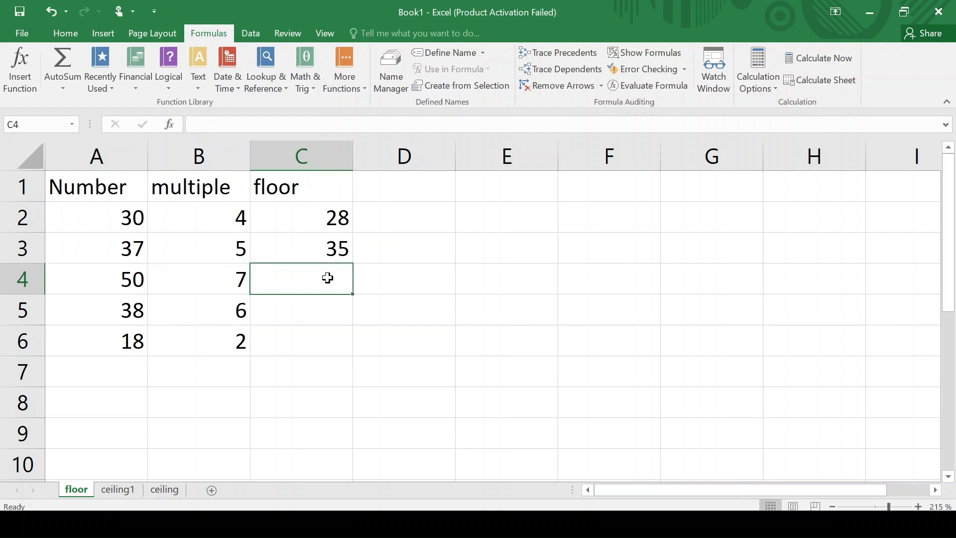
type("=f")
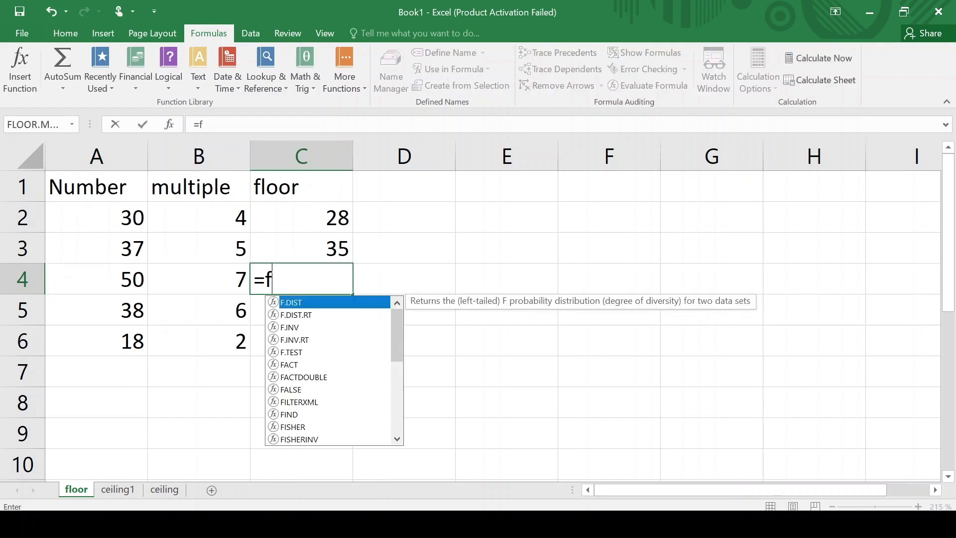
type("loor(")
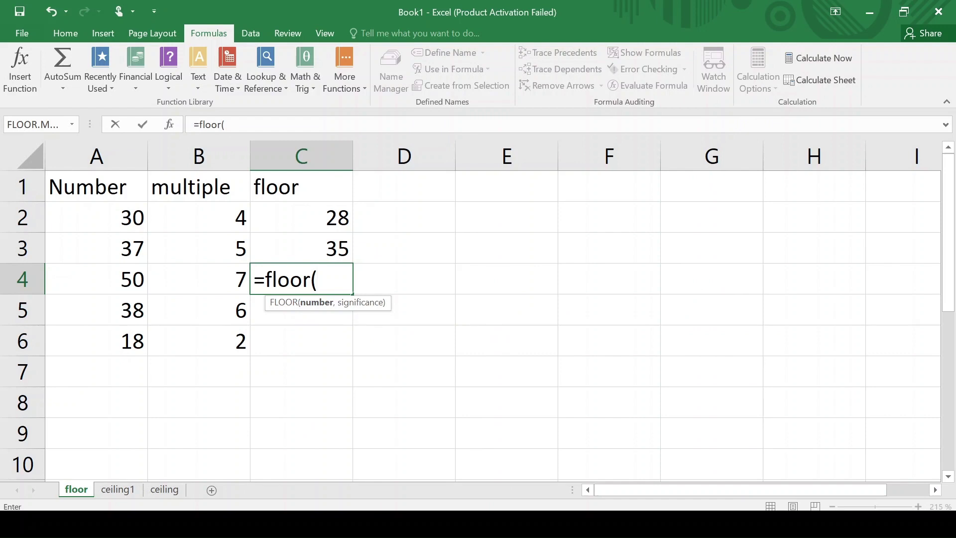
left_click(96, 276)
type(",")
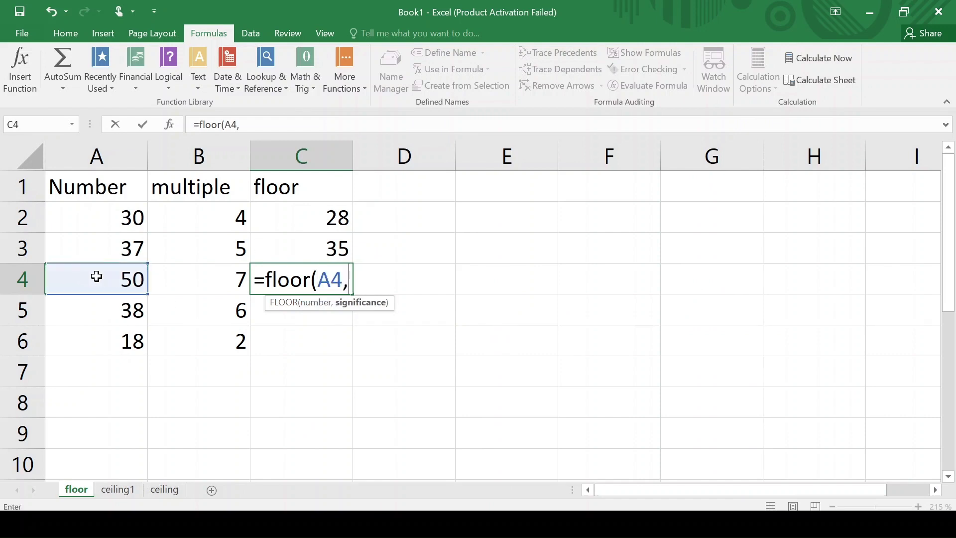
left_click(184, 279)
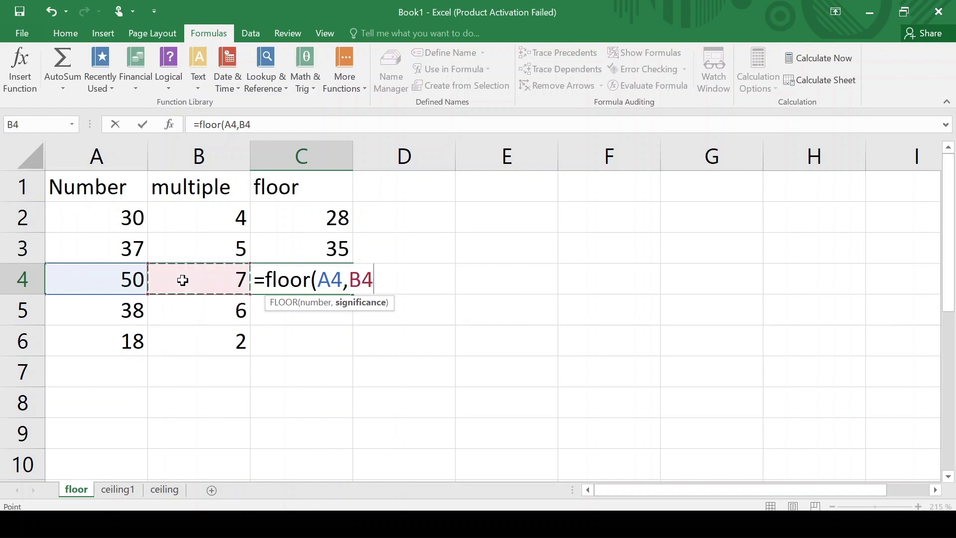
type(")")
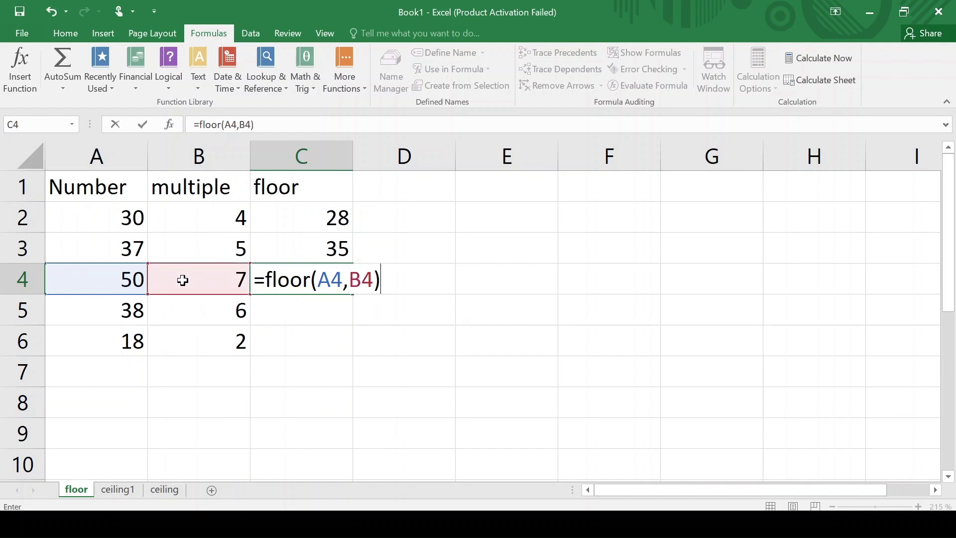
key("Return")
- Fill the FLOOR formula down through C6 (36, 18) and switch to the ceiling1 sheet
left_click(316, 275)
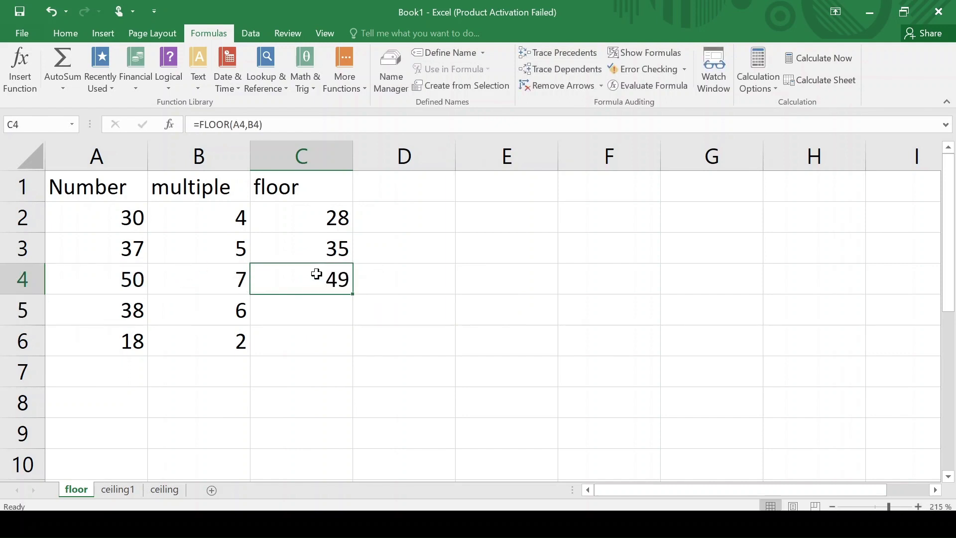
left_click_drag(353, 293, 352, 346)
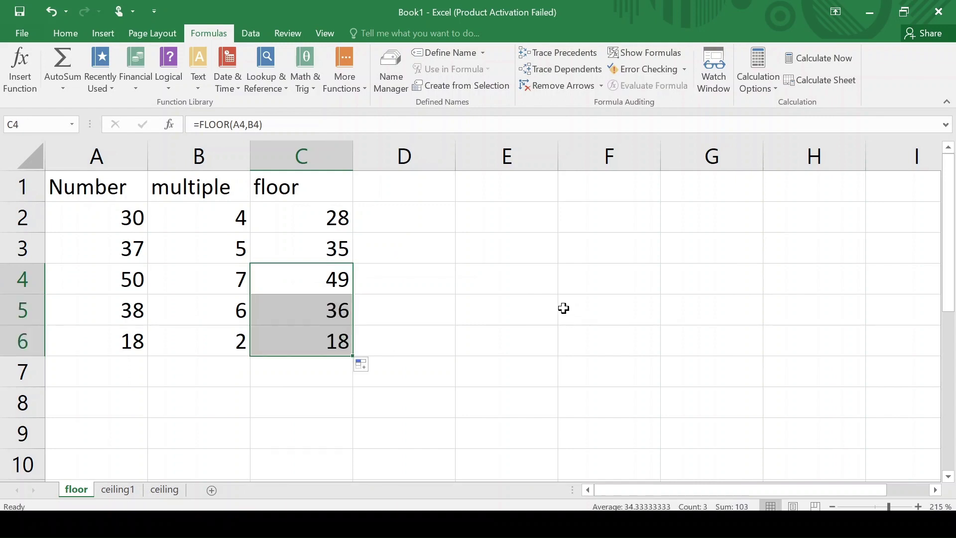
key("ctrl+Page_Down")
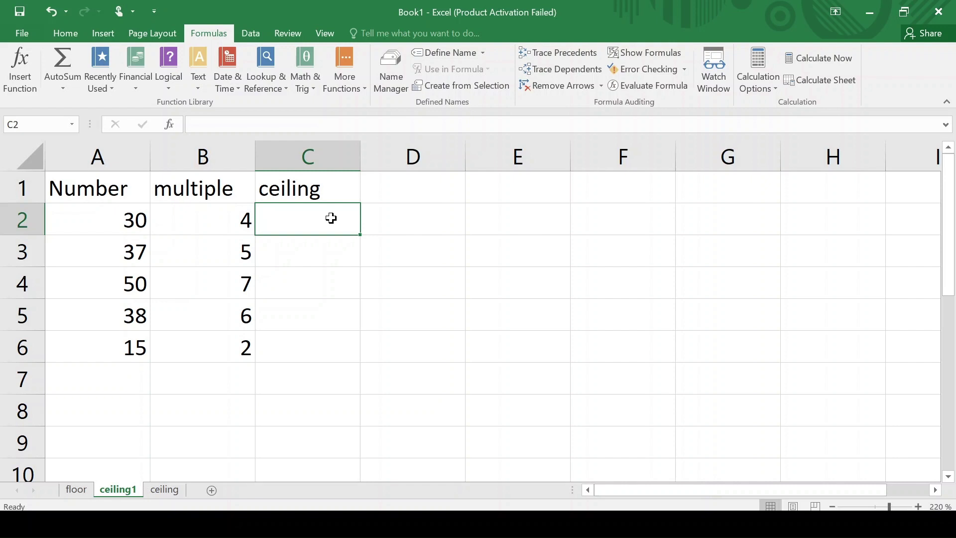
left_click(77, 223)
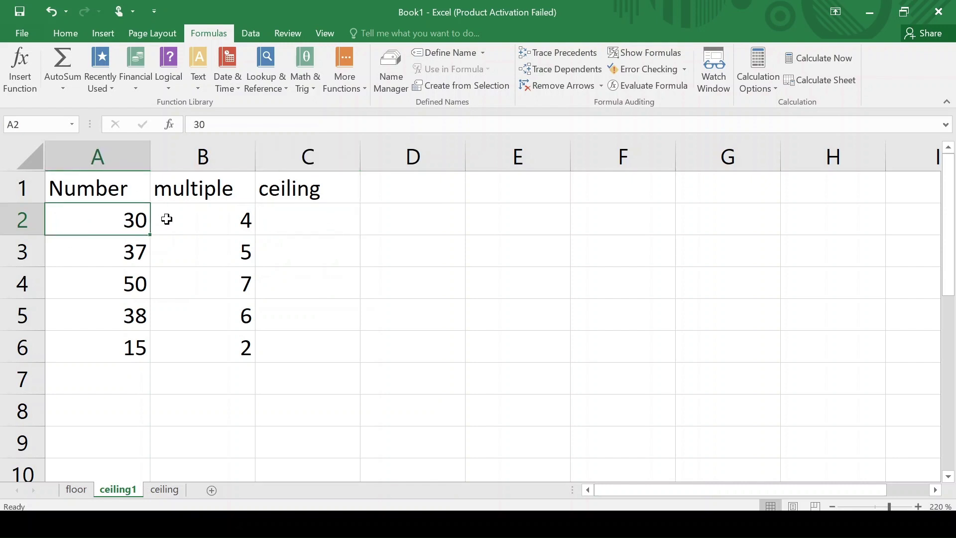
left_click(201, 222)
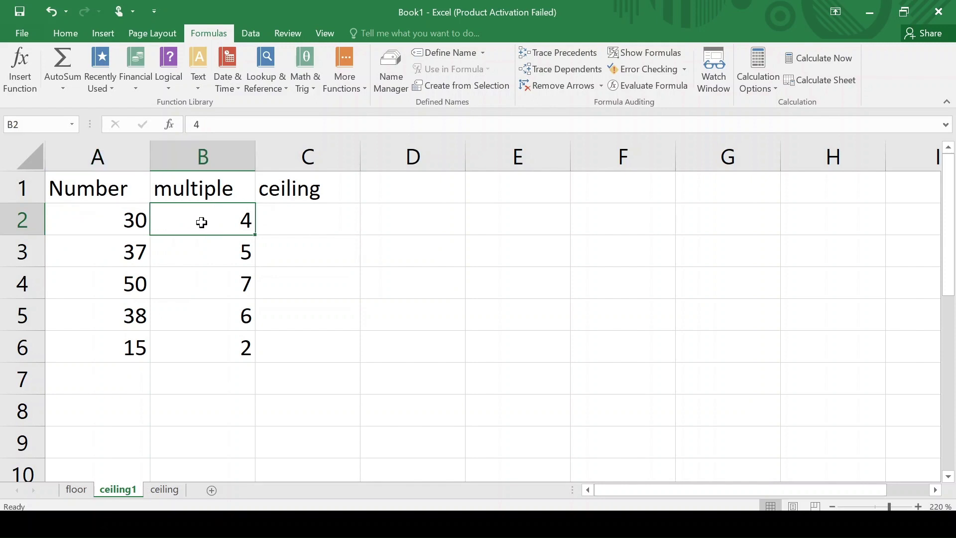
left_click(284, 218)
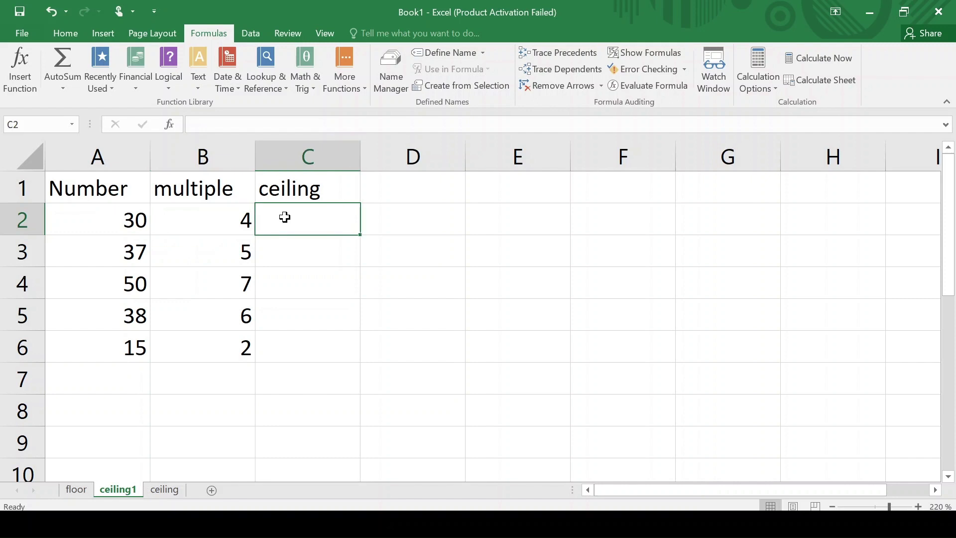
left_click(126, 222)
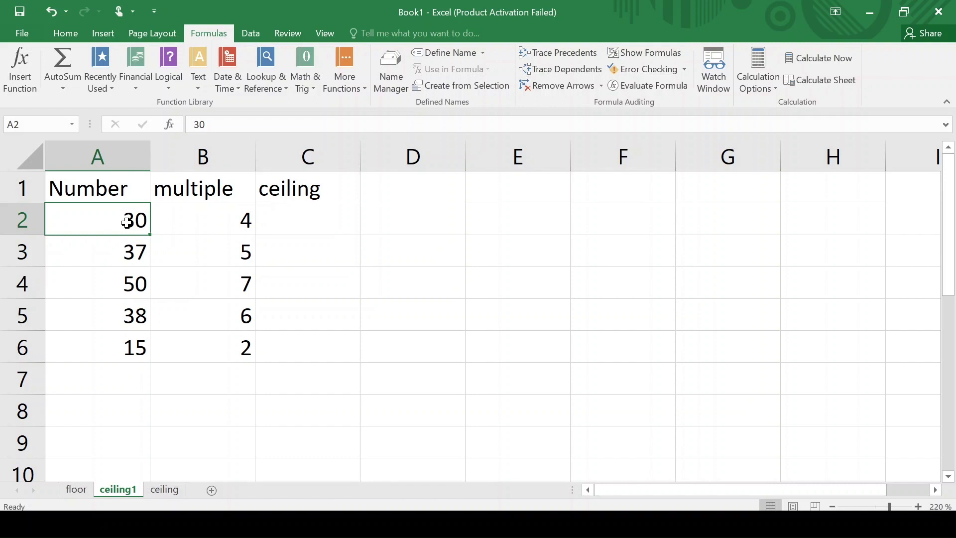
left_click(311, 216)
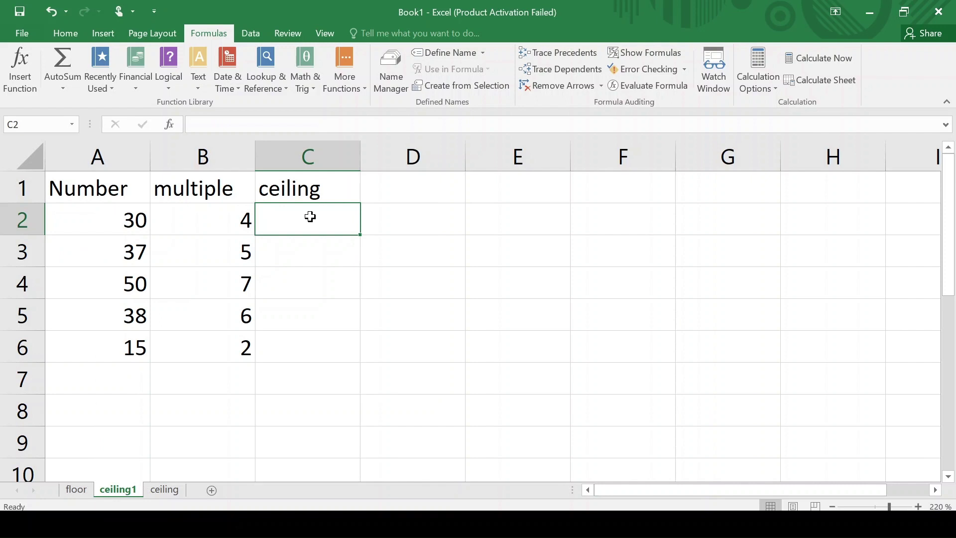
- Enter =CEILING(A2,B2) in C2 on ceiling1, giving 32, then review the formula
type("=c")
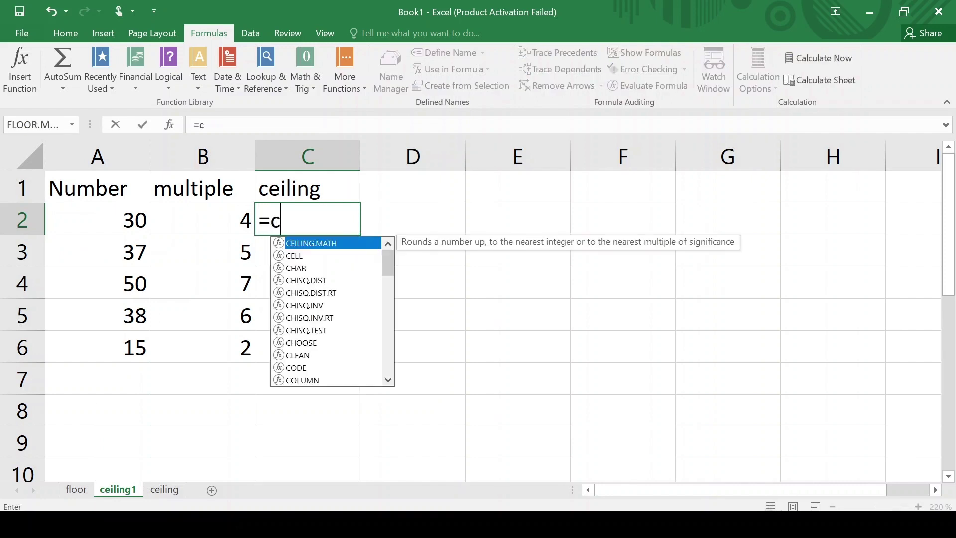
type("e")
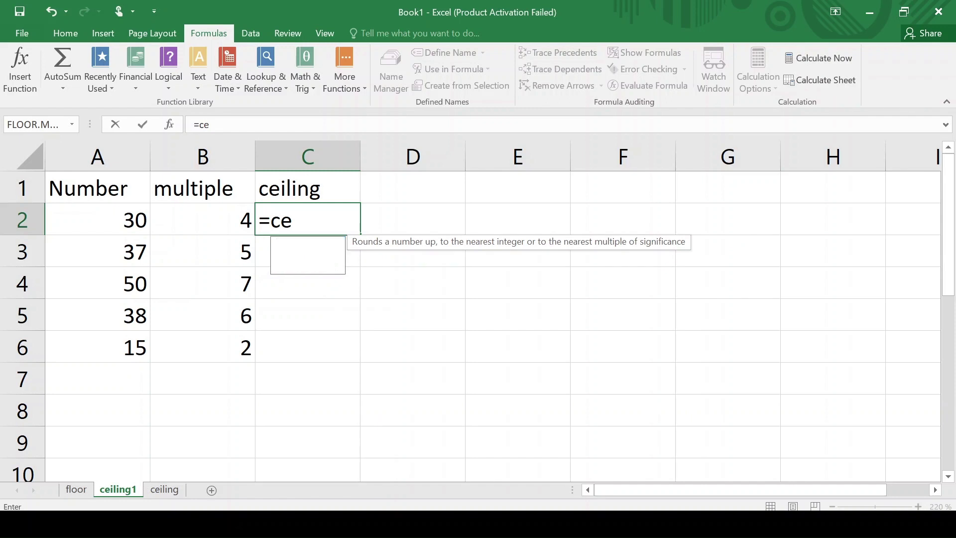
type("iling")
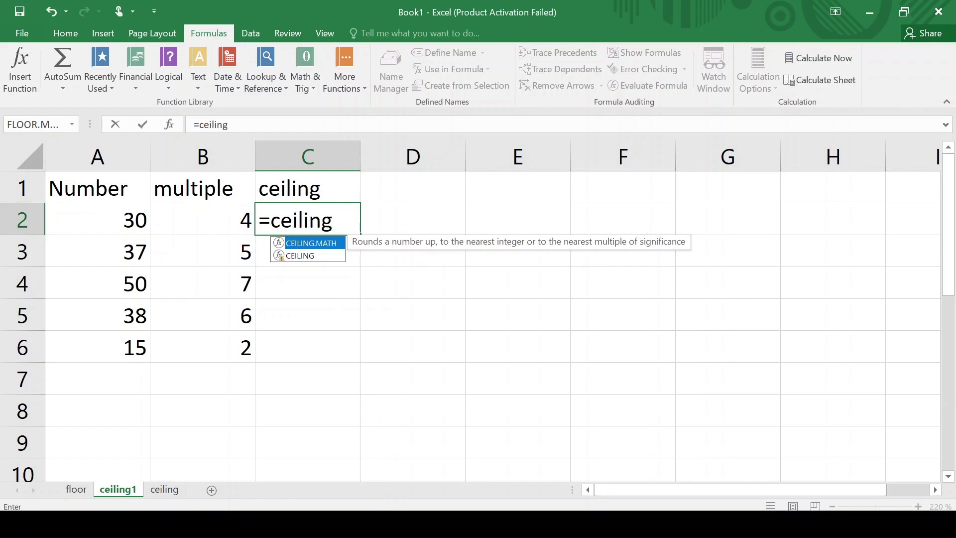
type("(")
left_click(113, 226)
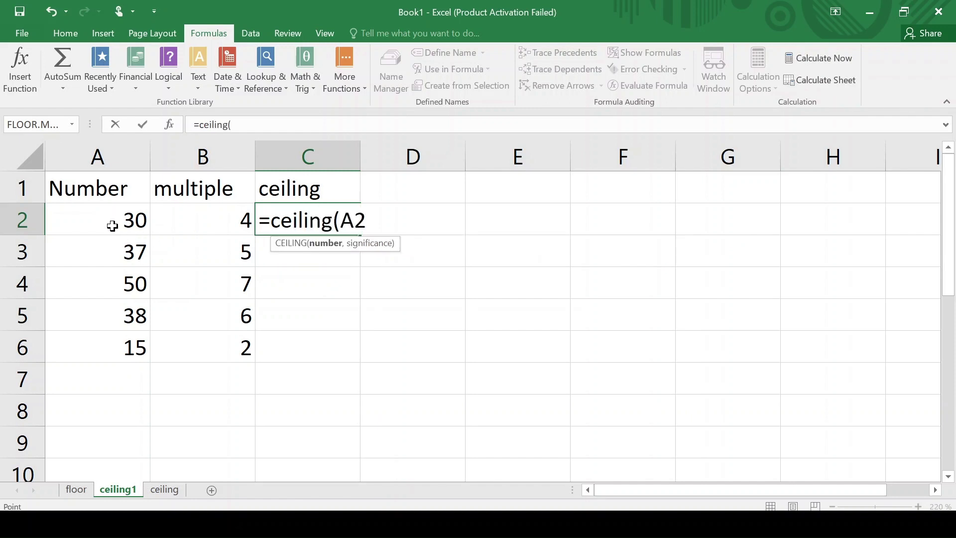
type(",")
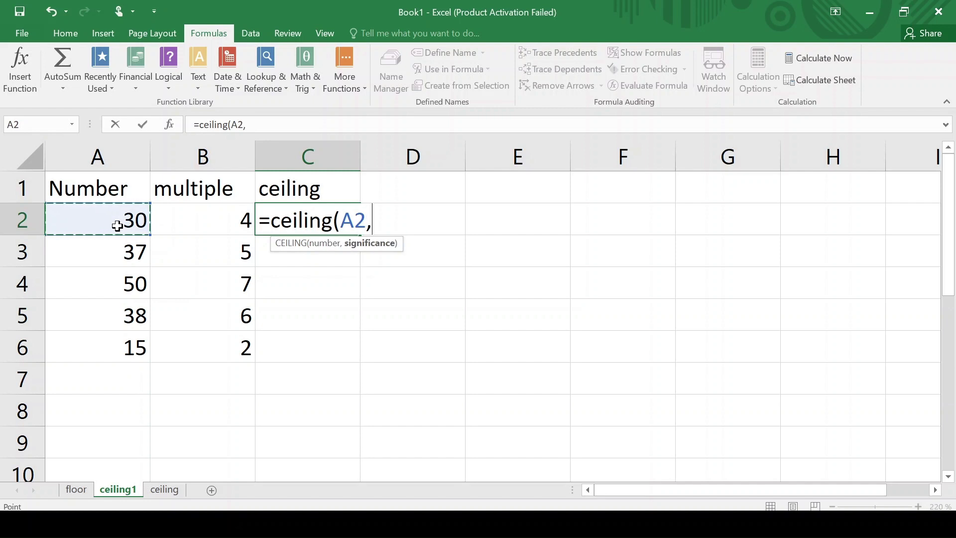
left_click(209, 222)
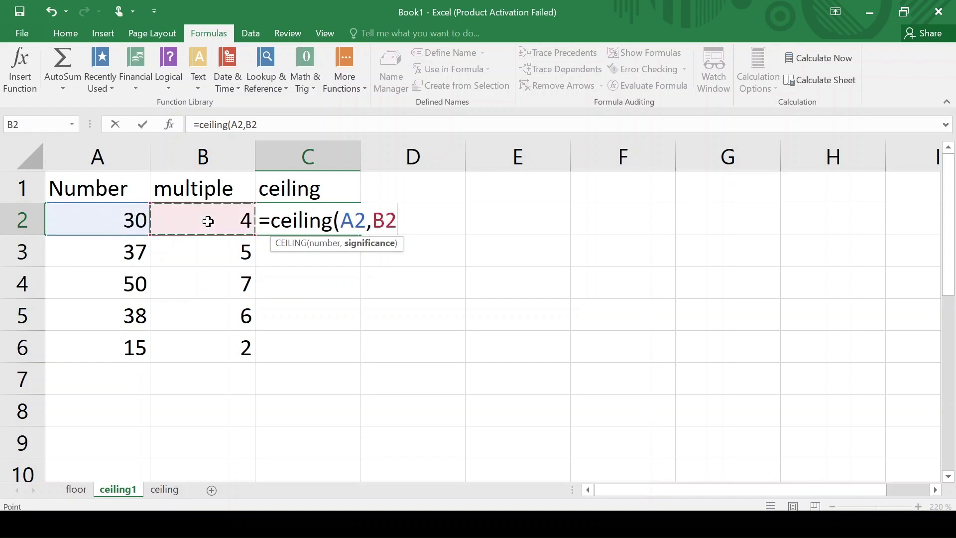
type(")")
key("Return")
left_click(313, 215)
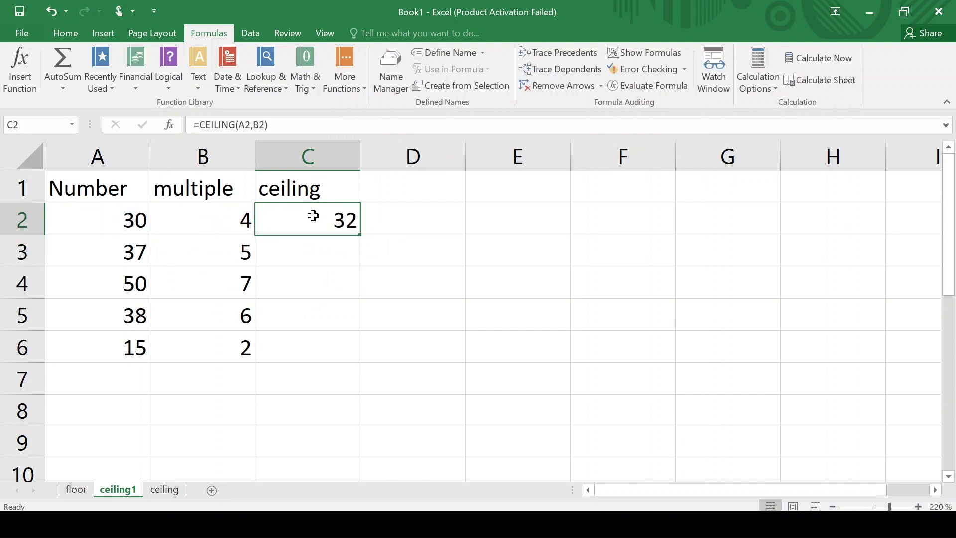
left_click(102, 254)
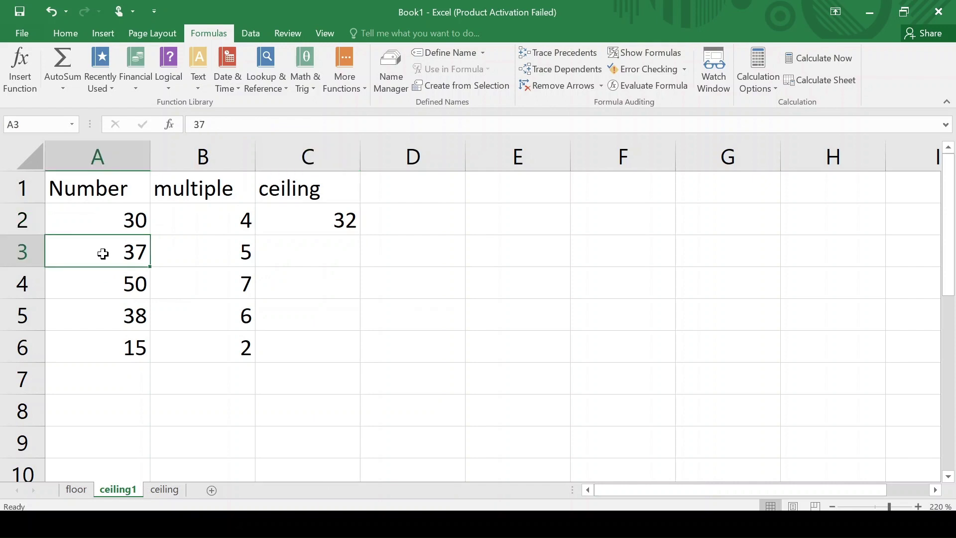
left_click(218, 249)
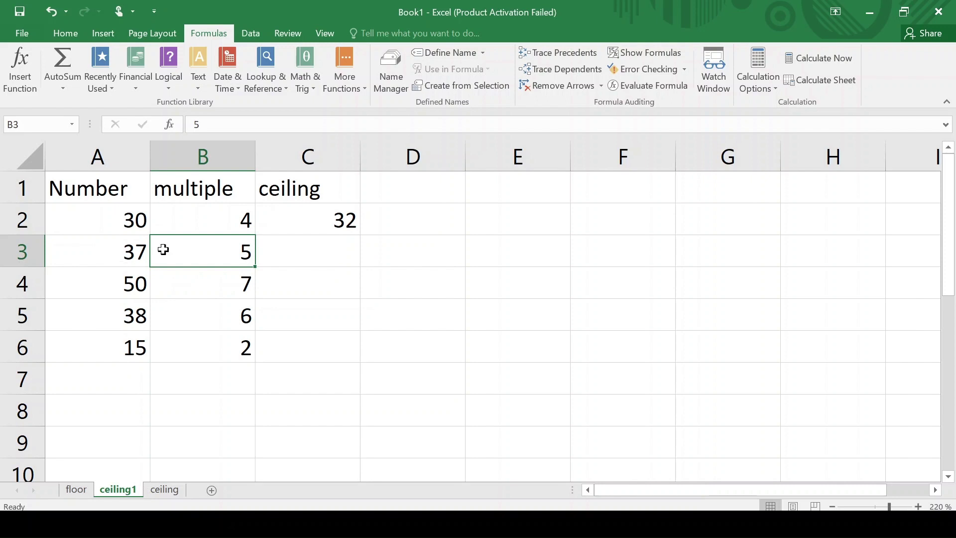
left_click(324, 257)
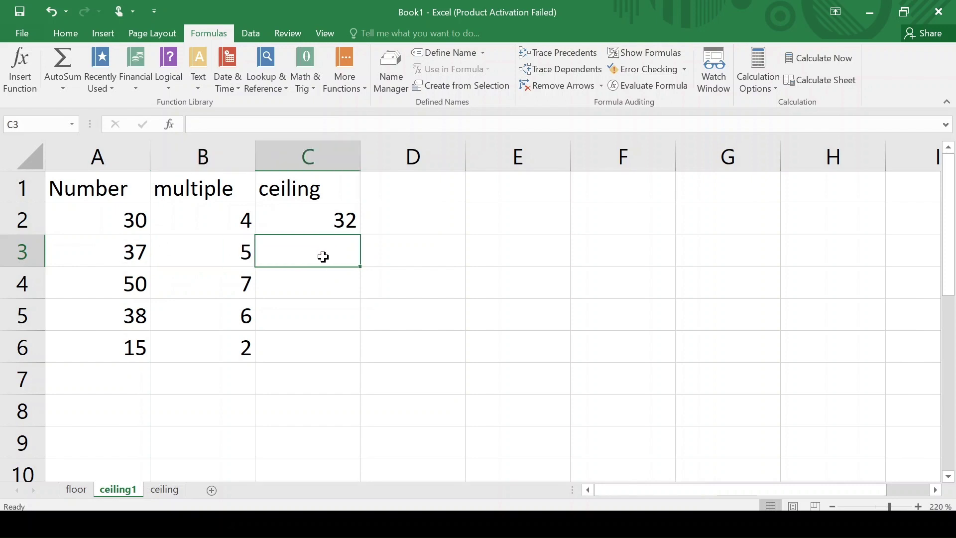
- Enter =CEILING(A3,B3) in C3, giving 40, and begin a CEILING formula in C4
type("=c")
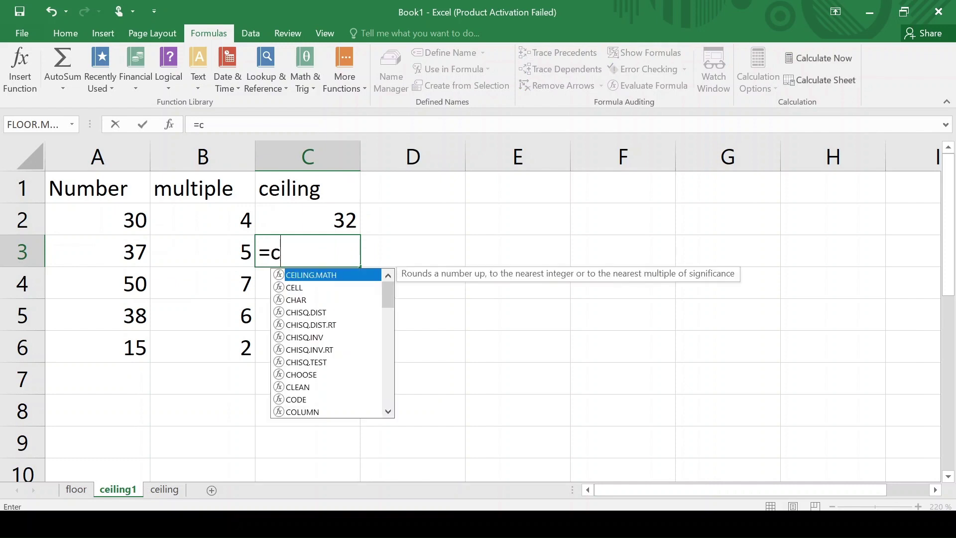
type("eiling(")
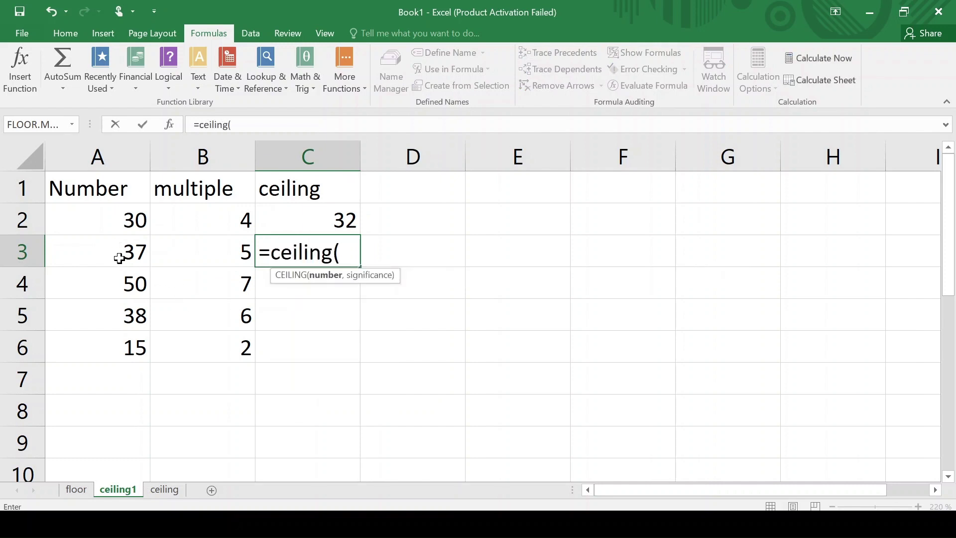
left_click(125, 255)
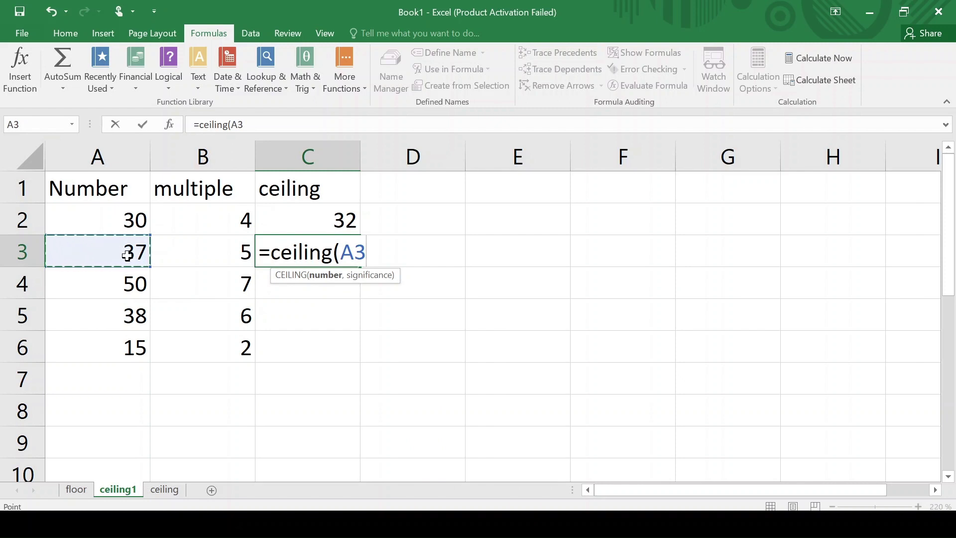
type(",")
left_click(199, 251)
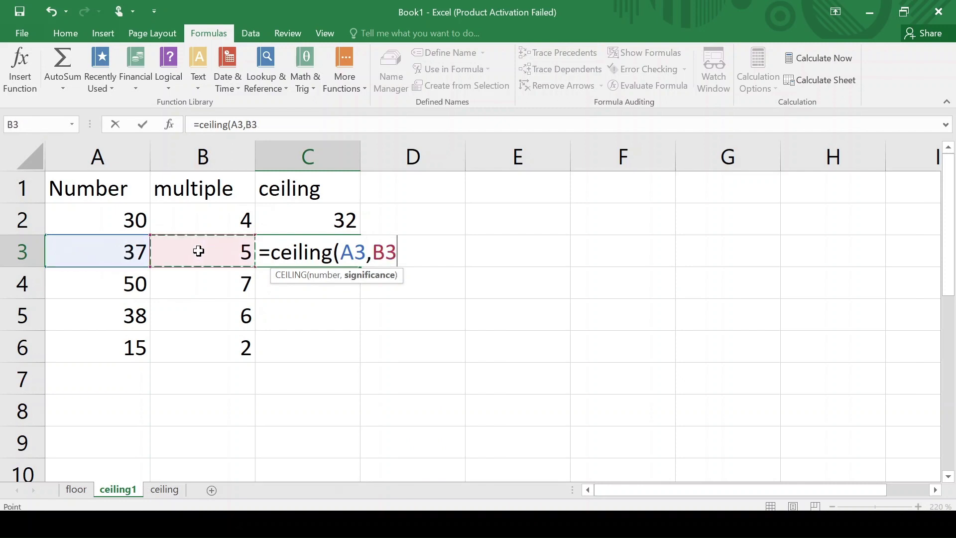
type(")")
key("ctrl+Return")
key("Return")
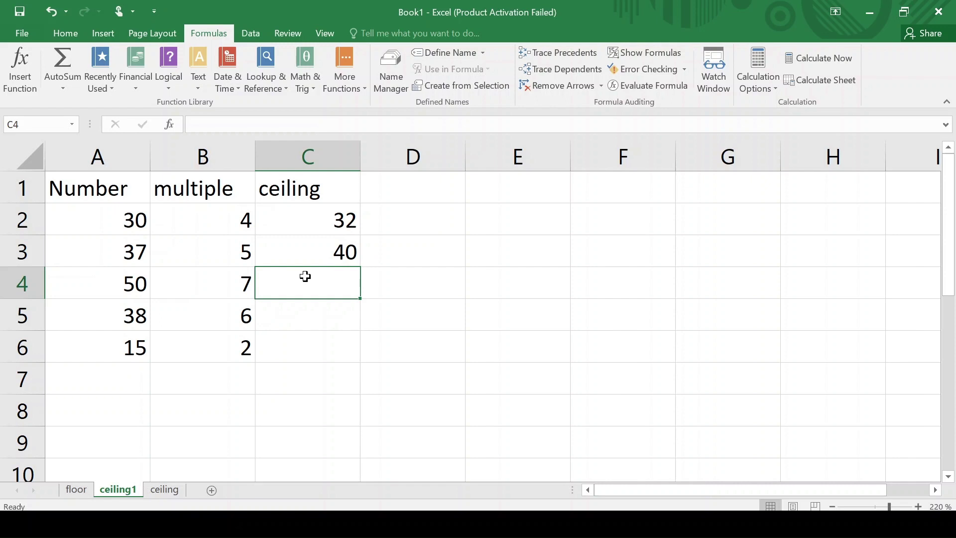
type("=")
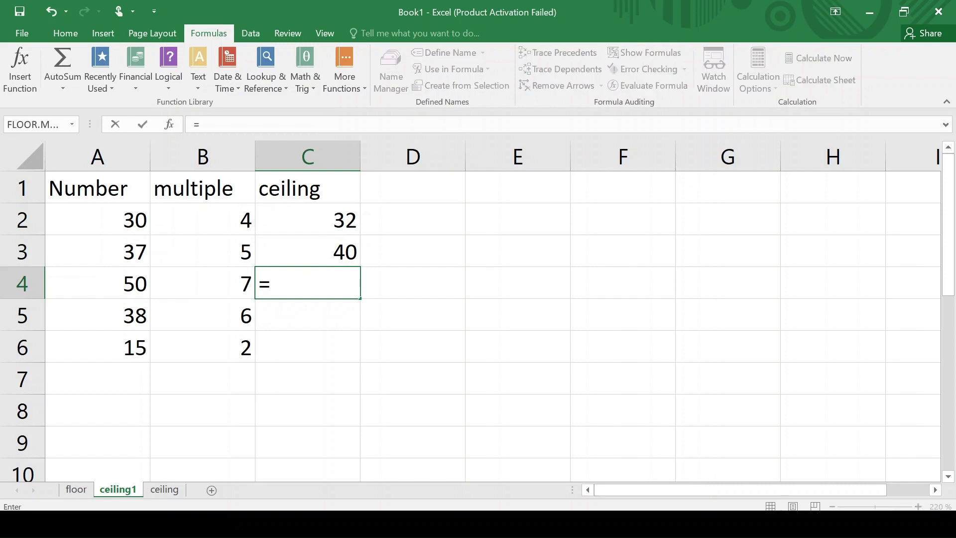
type("ceiling(")
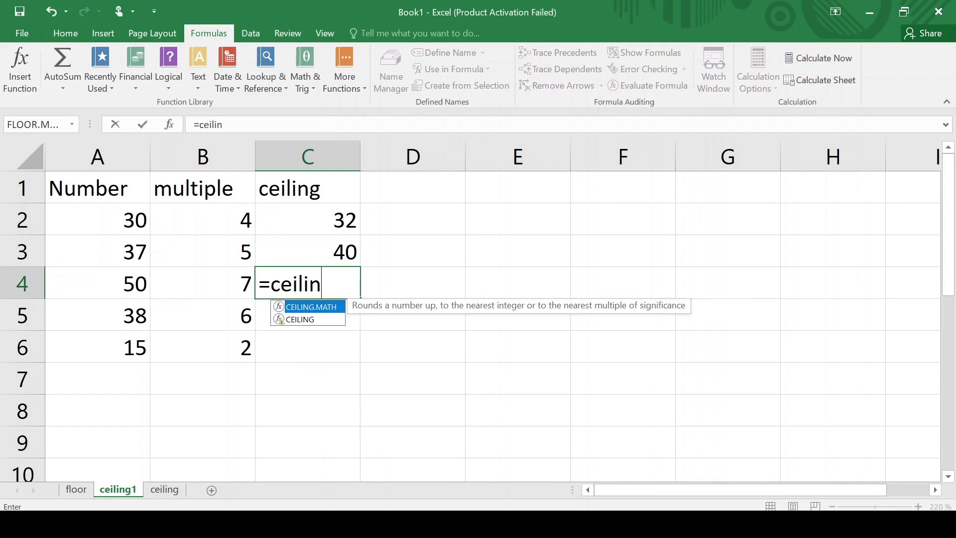